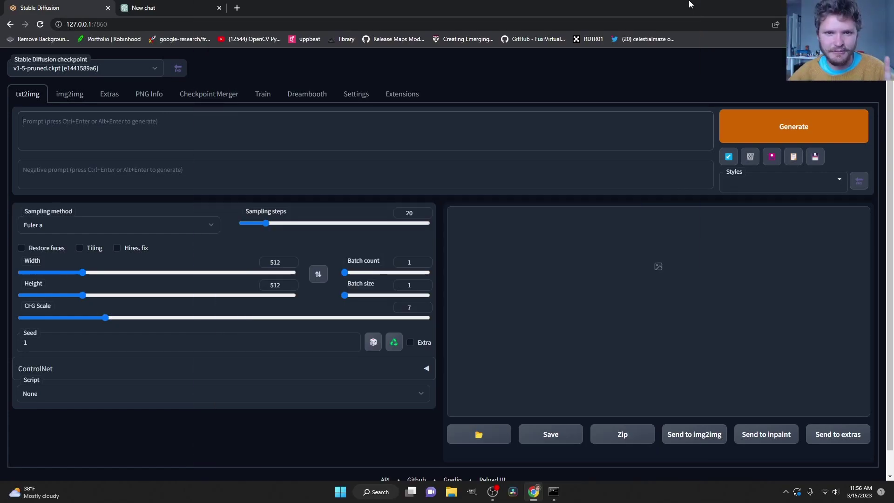
Step: Generate an image from the prompt 'cat' with the seed fixed at 1
{"action": "left_click", "coordinate": [249, 125]}
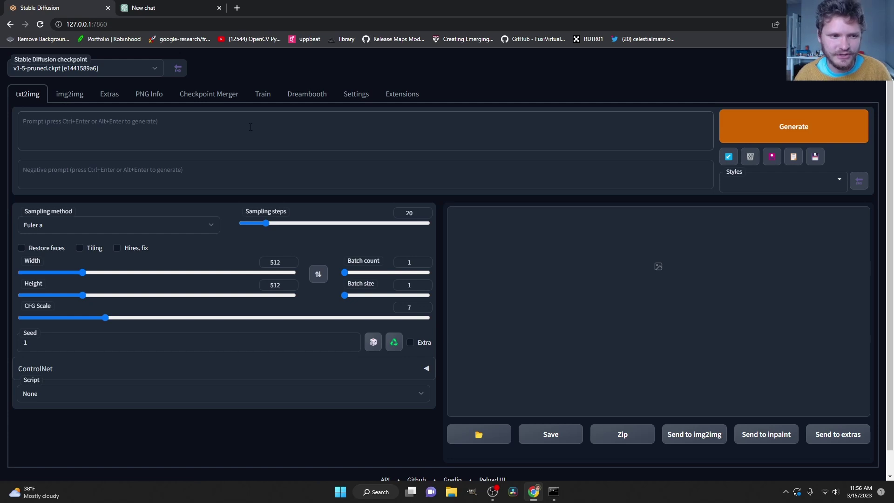
{"action": "type", "text": "cat"}
{"action": "left_click_drag", "start_coordinate": [197, 341], "coordinate": [10, 307]}
{"action": "type", "text": "1"}
{"action": "left_click", "coordinate": [760, 134]}
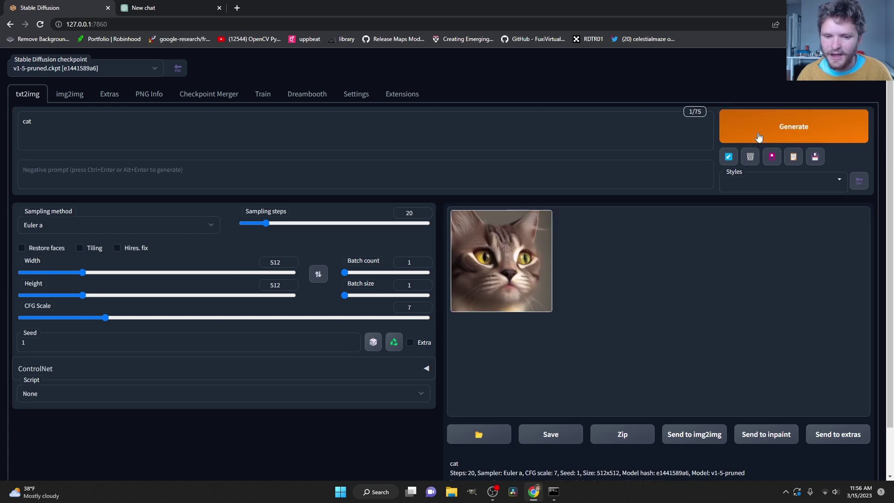
Step: Change the prompt to 'dog' and generate again with the same seed
{"action": "left_click_drag", "start_coordinate": [96, 132], "coordinate": [2, 112]}
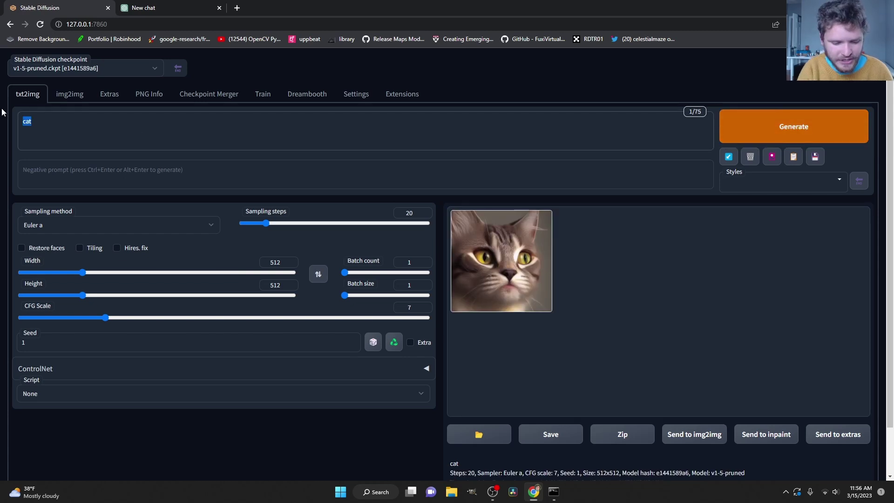
{"action": "type", "text": "dog"}
{"action": "left_click", "coordinate": [753, 128]}
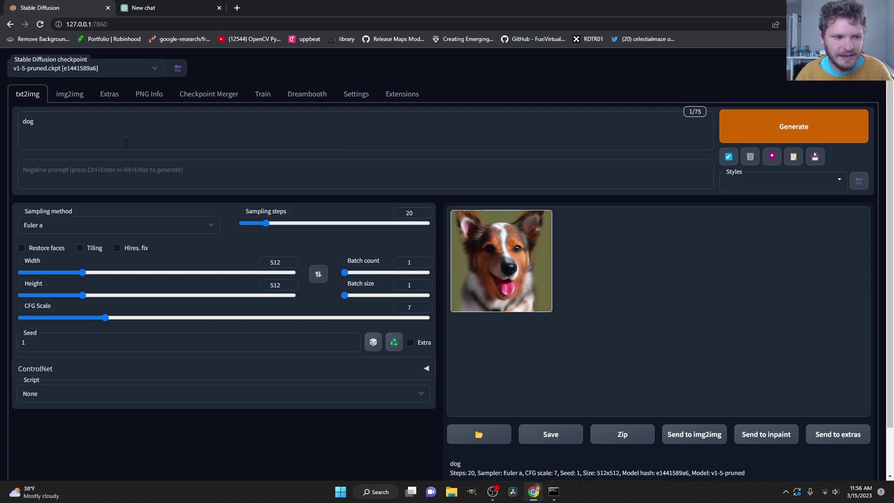
Step: Replace the prompt with 'cat:.5 AND dog:.5' and generate the blended image
{"action": "left_click_drag", "start_coordinate": [42, 122], "coordinate": [3, 114]}
{"action": "type", "text": "cat"}
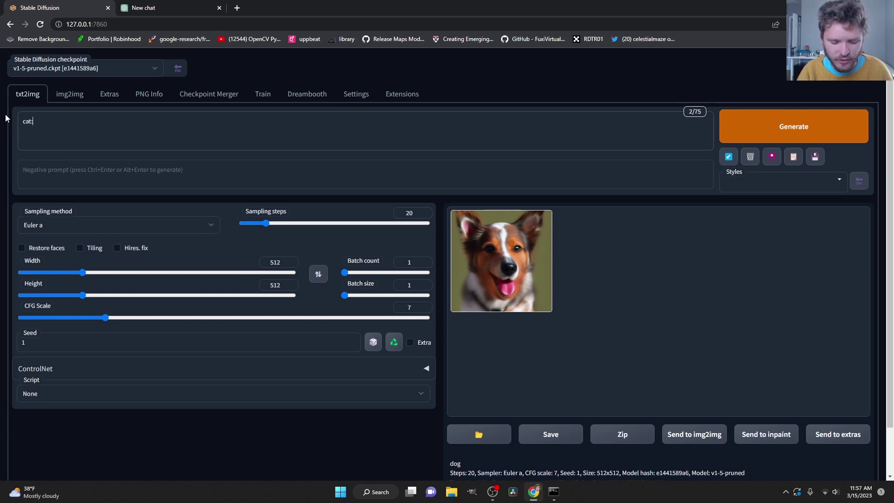
{"action": "type", "text": ":.5 AND dog"}
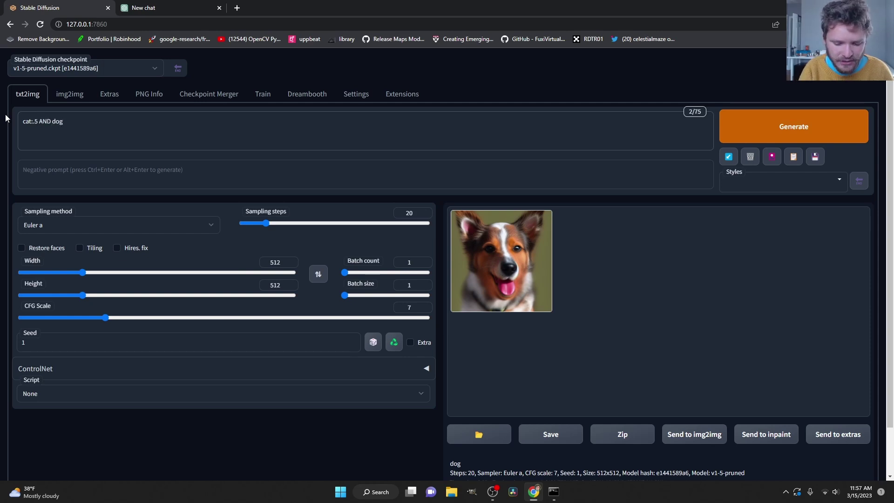
{"action": "type", "text": ":.5"}
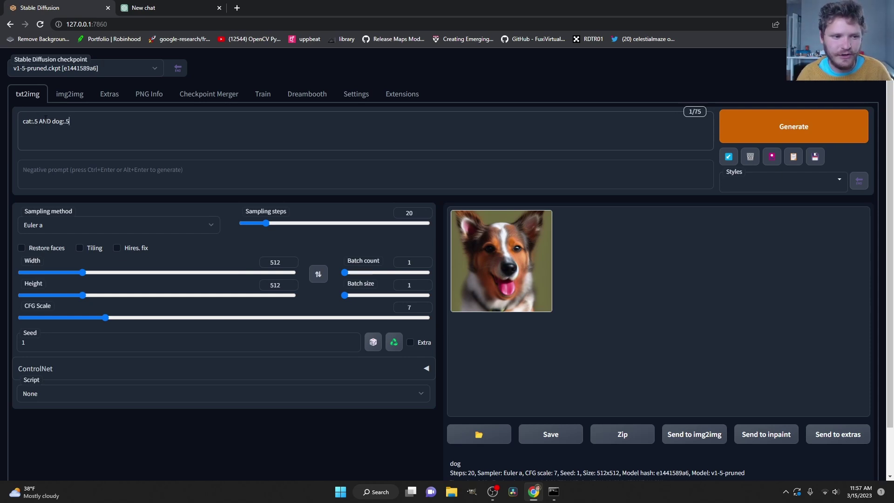
{"action": "left_click", "coordinate": [749, 122]}
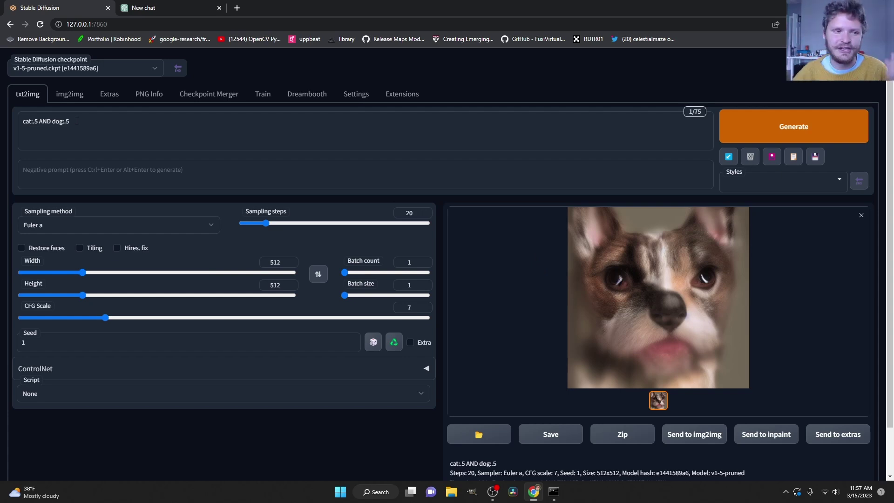
Step: Generate with weights cat:.1 AND dog:.9, then reweight the prompt to cat:.99 AND dog:.01
{"action": "key", "text": "BackSpace"}
{"action": "type", "text": "9"}
{"action": "key", "text": "Left"}
{"action": "left_click", "coordinate": [797, 129]}
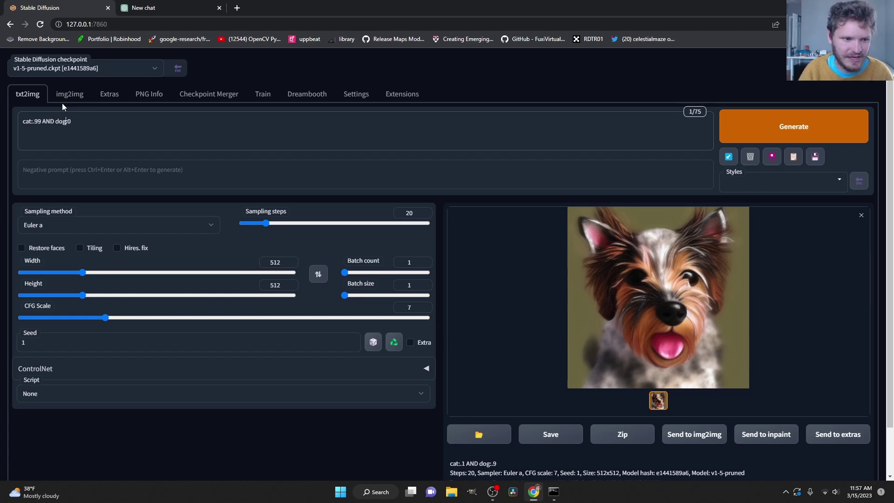
{"action": "type", "text": ".01"}
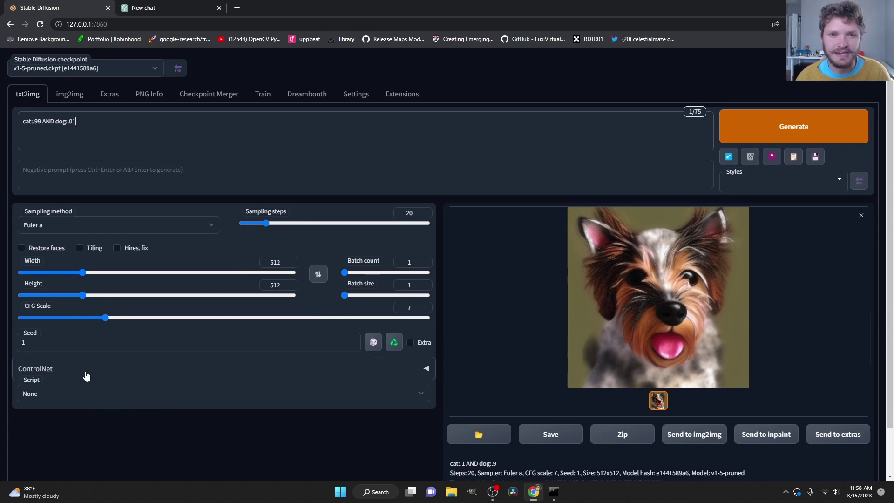
Step: Select the 'Prompts from file or textbox' script instead of Prompt matrix
{"action": "left_click", "coordinate": [46, 394]}
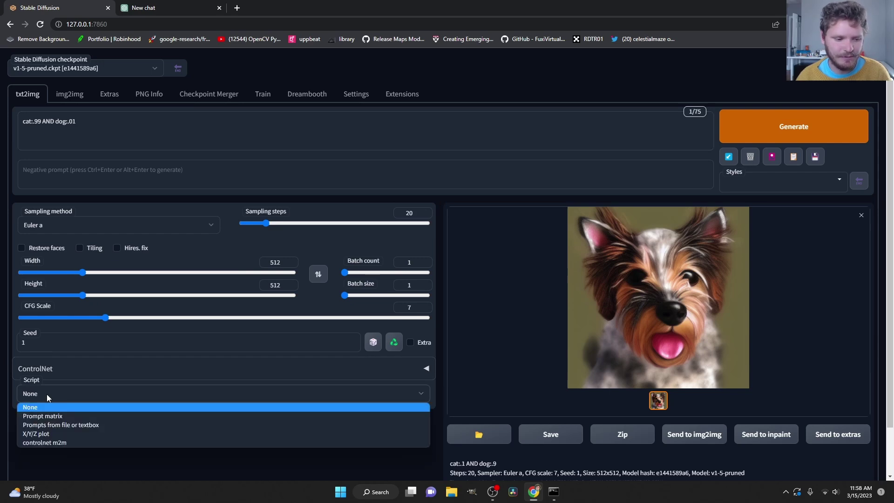
{"action": "left_click", "coordinate": [59, 414]}
{"action": "scroll", "coordinate": [59, 419], "scroll_direction": "down", "scroll_amount": 1}
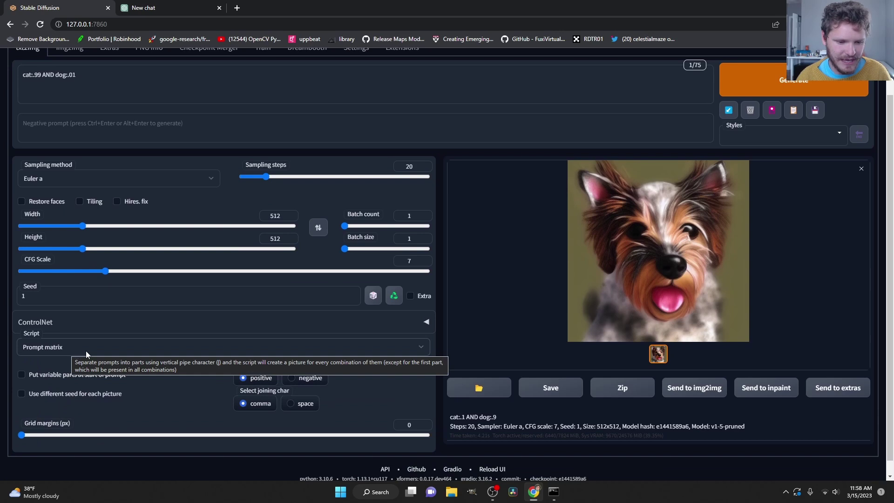
{"action": "left_click", "coordinate": [148, 350]}
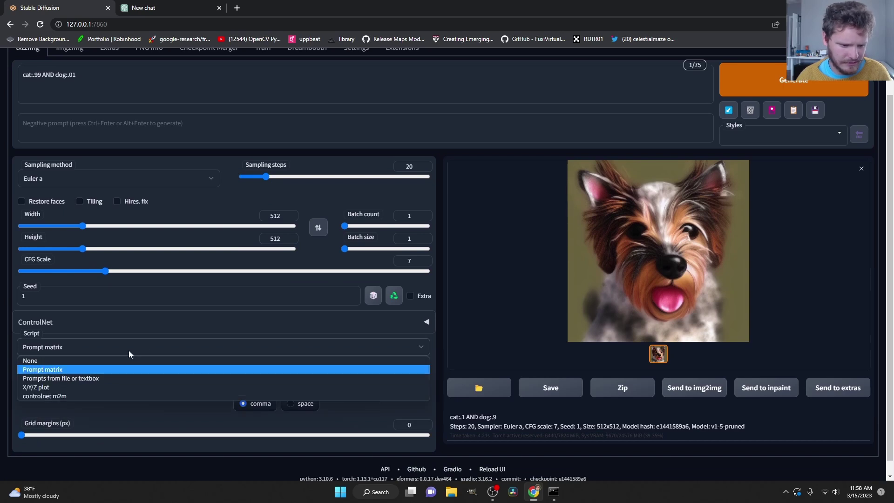
{"action": "left_click", "coordinate": [52, 380]}
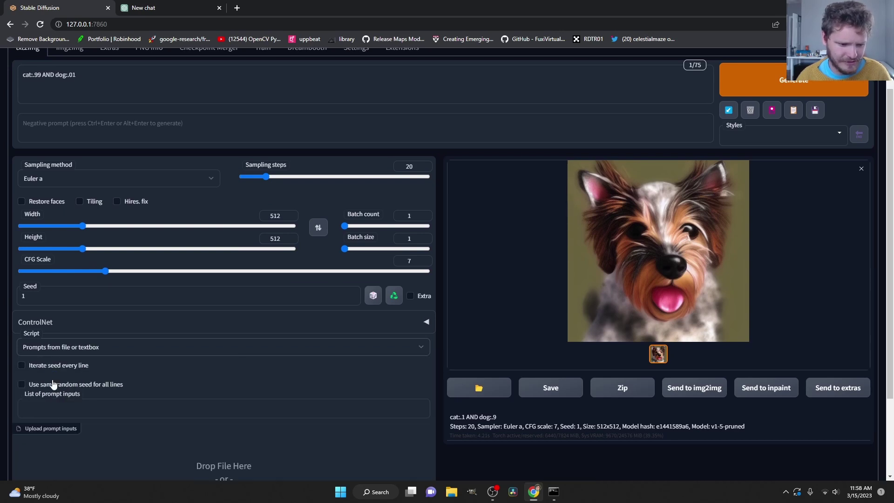
{"action": "scroll", "coordinate": [96, 386], "scroll_direction": "down", "scroll_amount": 1}
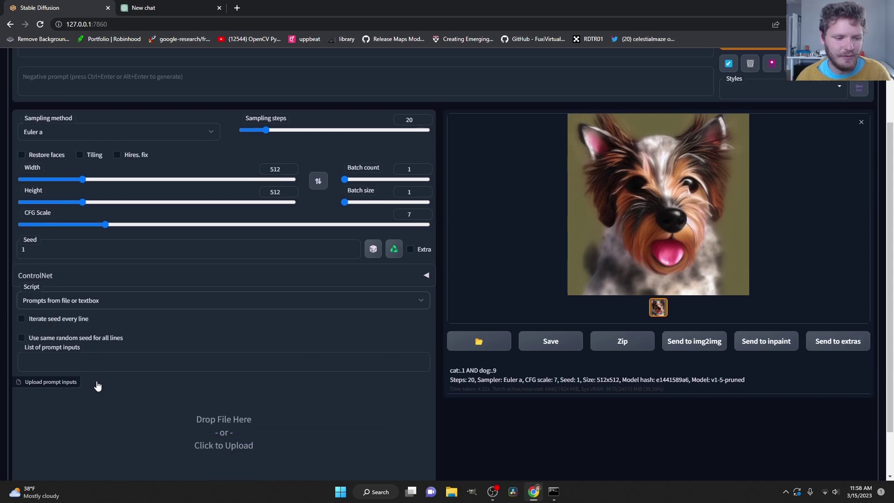
Step: Enter 'cat:1 AND dog:0' as the only line in List of prompt inputs, then go to ChatGPT
{"action": "left_click", "coordinate": [74, 363]}
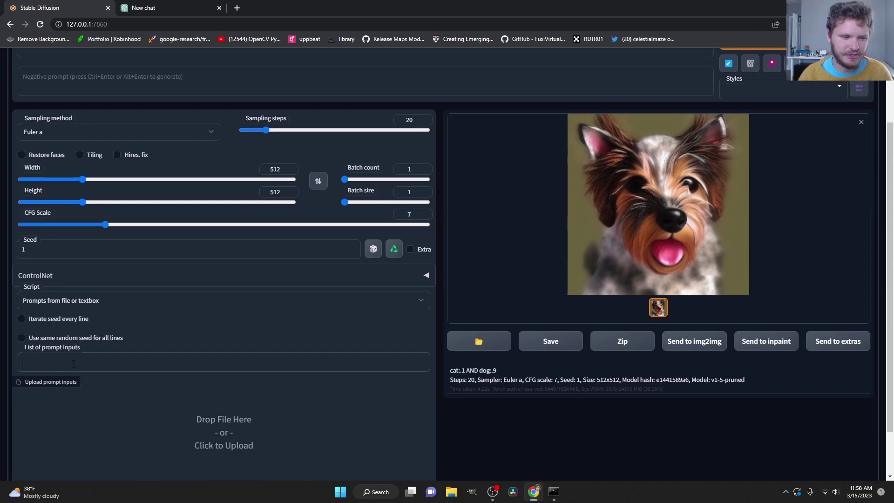
{"action": "scroll", "coordinate": [74, 363], "scroll_direction": "up", "scroll_amount": 1}
{"action": "type", "text": "cat"}
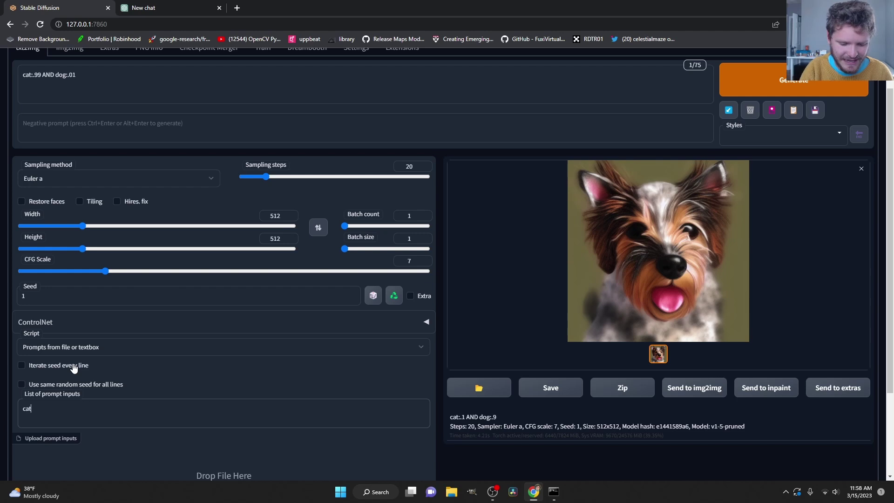
{"action": "type", "text": ":1 AND dog:"}
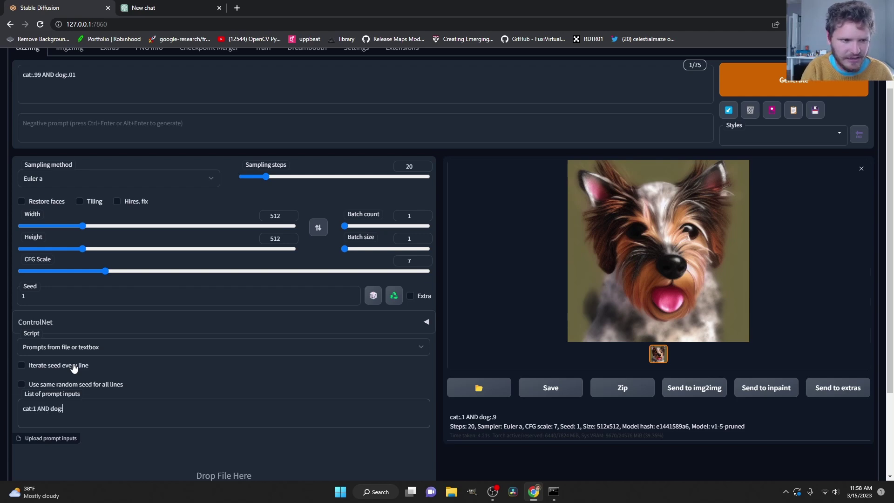
{"action": "type", "text": "0"}
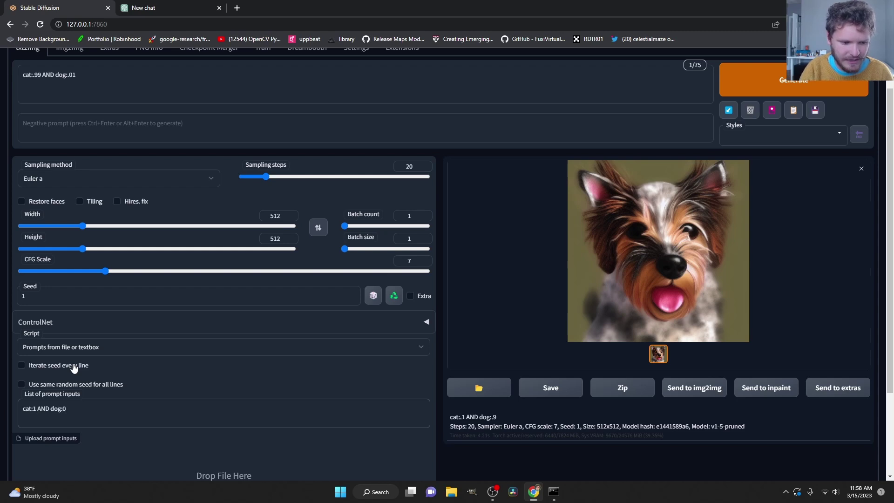
{"action": "key", "text": "Return"}
{"action": "type", "text": "cat"}
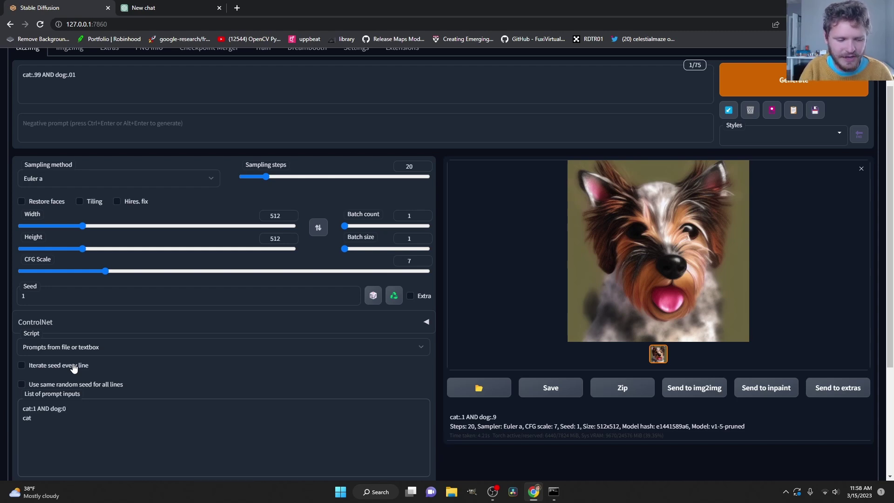
{"action": "key", "text": "BackSpace"}
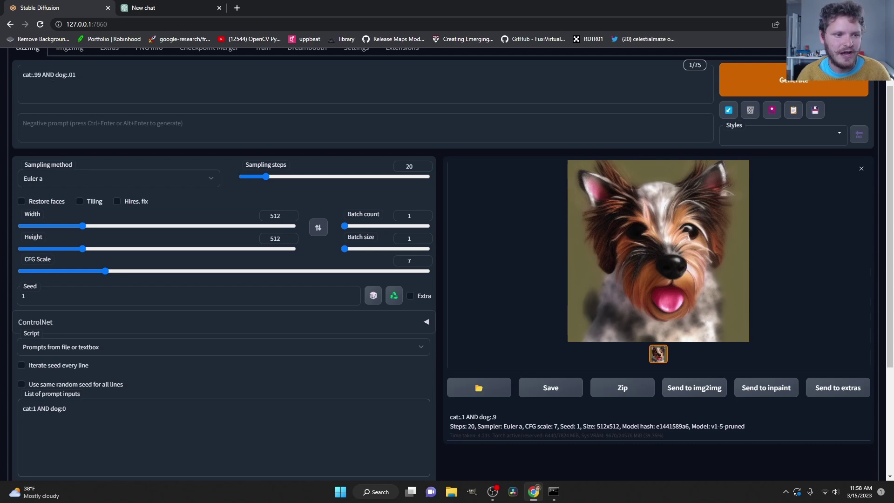
{"action": "left_click", "coordinate": [176, 5]}
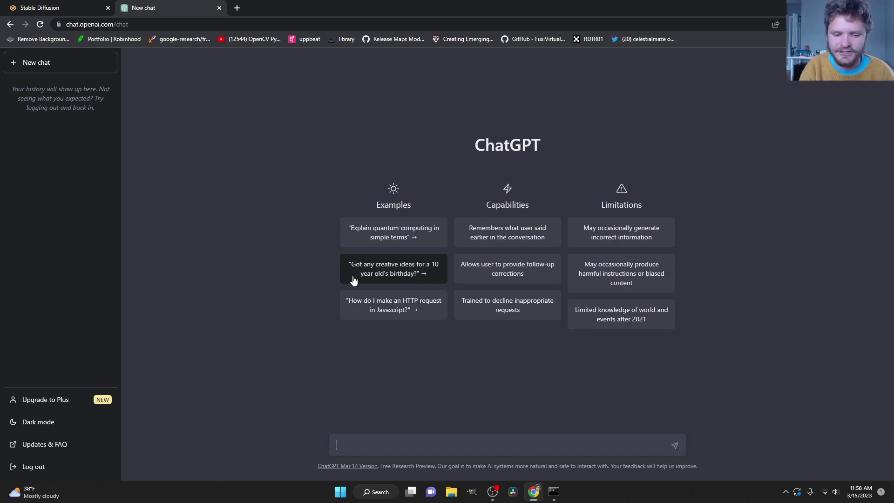
Step: Write 'continue the following sequence:' plus lines cat:1 AND dog:0, cat:.99 AND dog:.01, cat:.98 AND dog:.02
{"action": "type", "text": "continue the"}
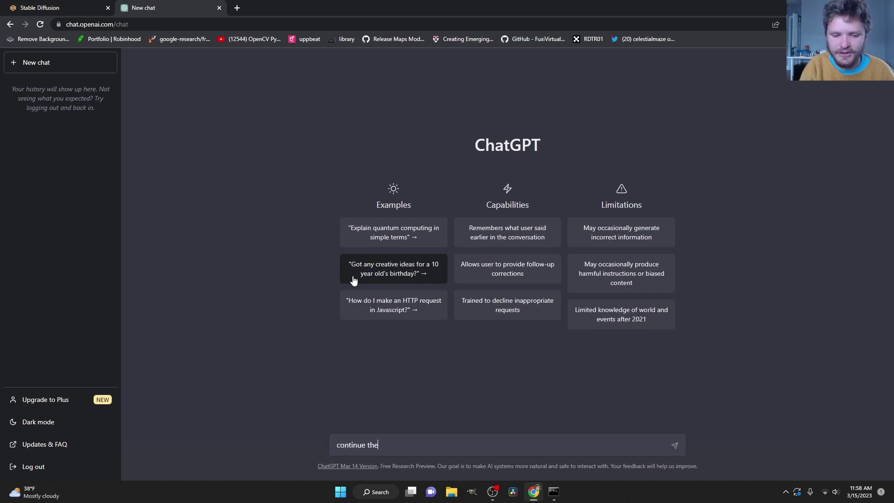
{"action": "type", "text": " following seq"}
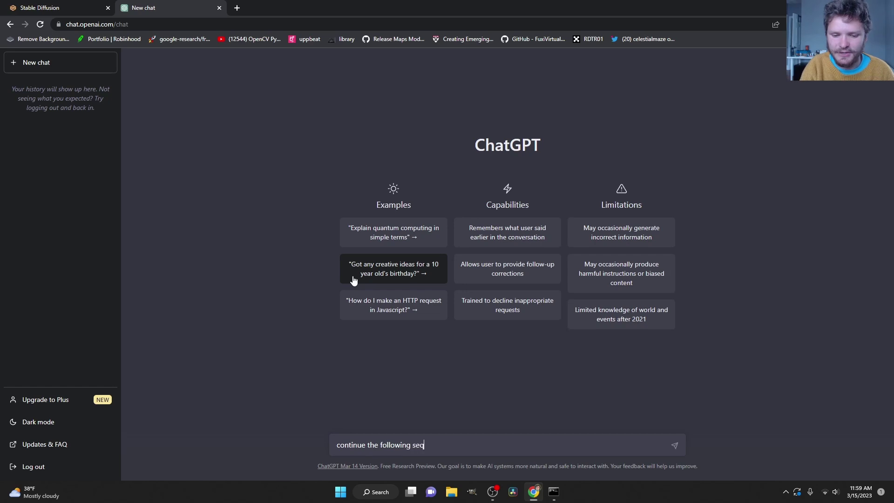
{"action": "type", "text": "uence:"}
{"action": "key", "text": "shift+Return"}
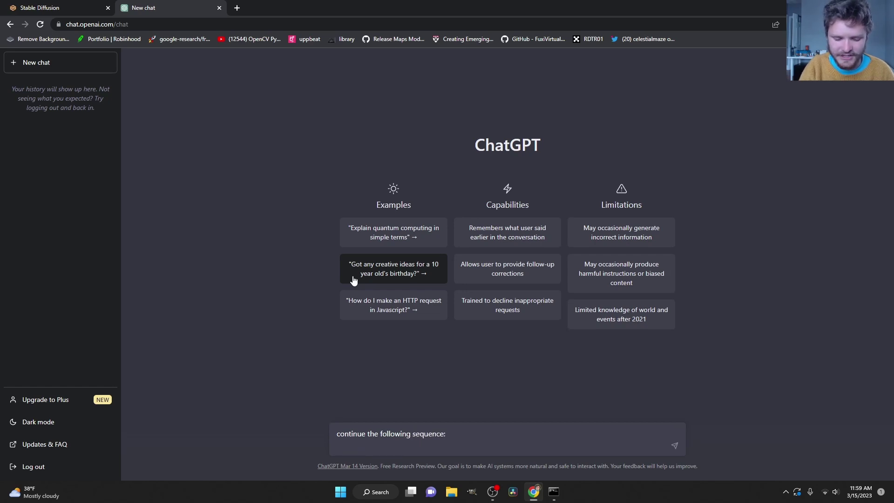
{"action": "type", "text": "cat:1 AND dog:"}
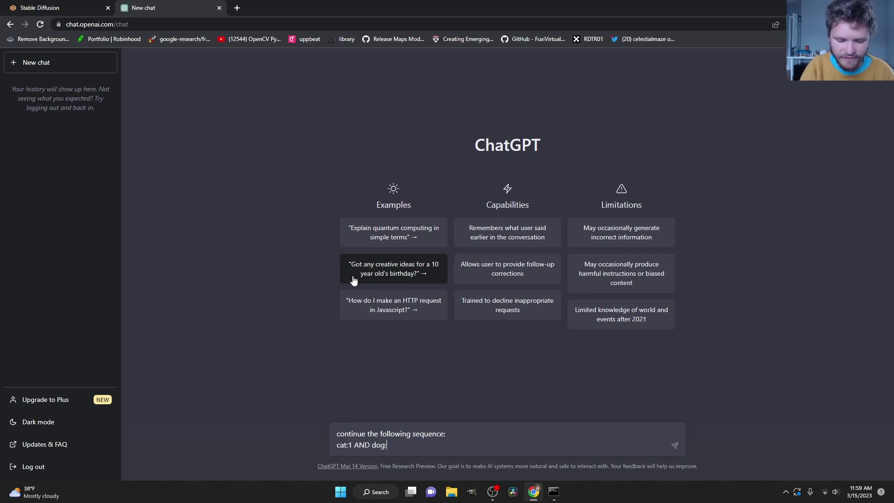
{"action": "type", "text": "0"}
{"action": "key", "text": "shift+Return"}
{"action": "type", "text": "cat:.99 "}
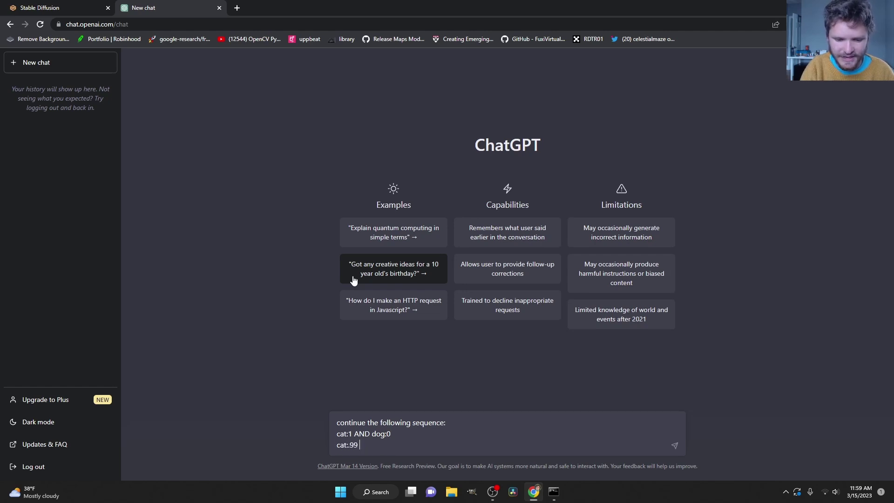
{"action": "type", "text": "AND dog:"}
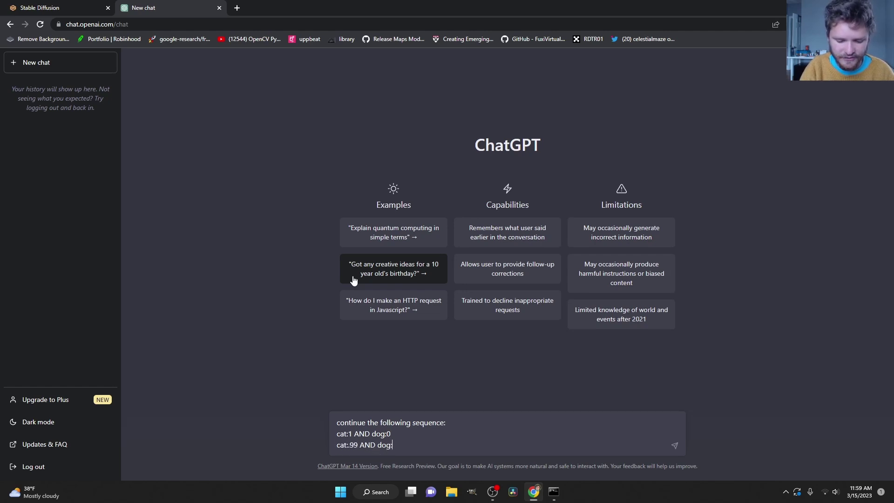
{"action": "type", "text": ".01"}
{"action": "key", "text": "shift+Return"}
{"action": "type", "text": "cat:.98 AND dog"}
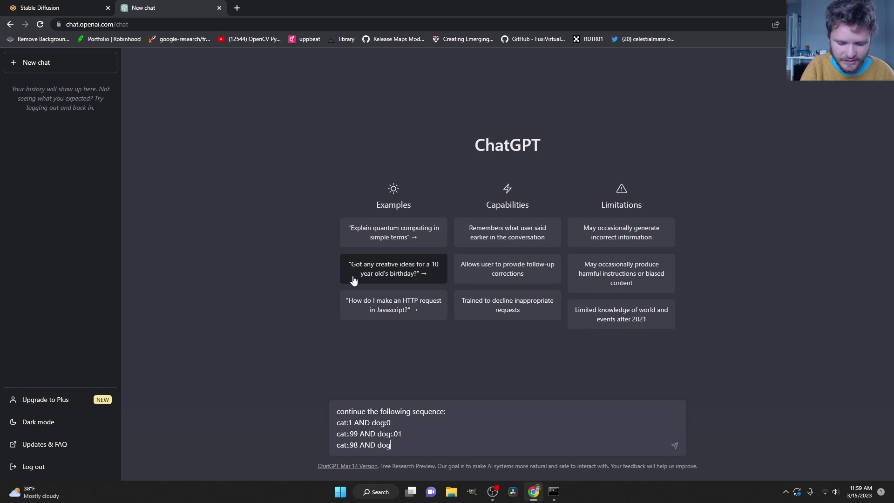
{"action": "type", "text": ":.02"}
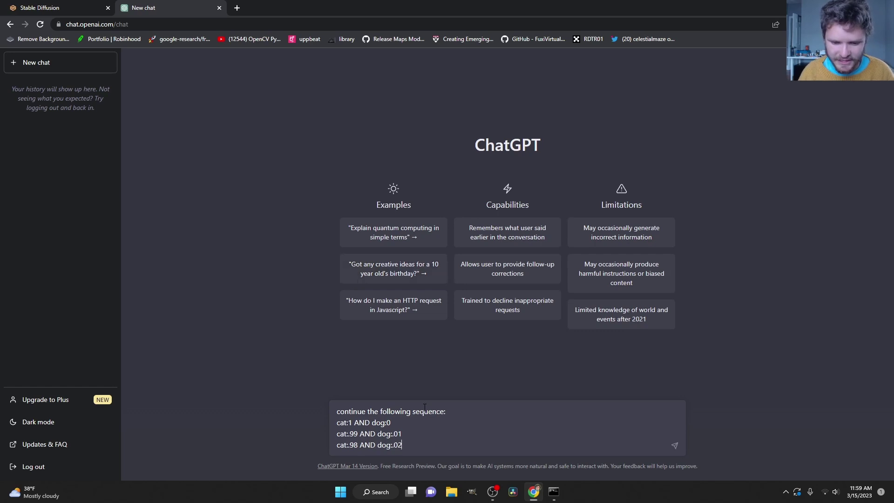
{"action": "left_click", "coordinate": [444, 410]}
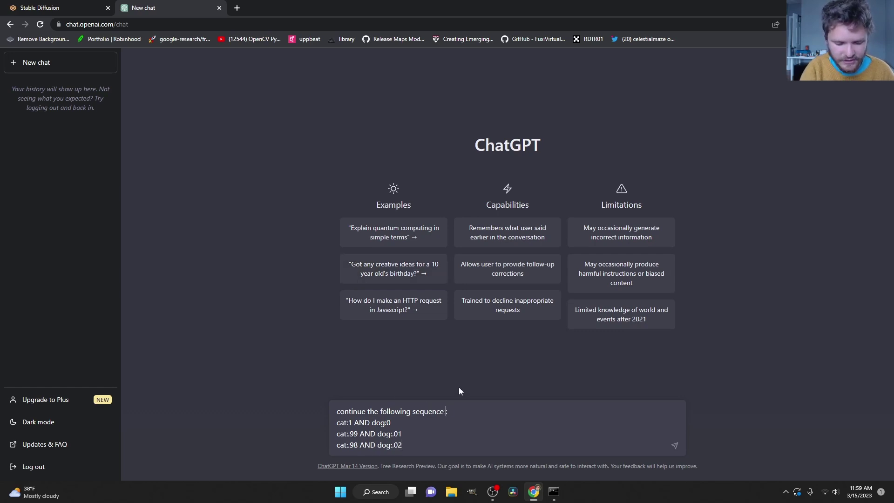
Step: Add 'for 100 iterations:' to the request and send it
{"action": "type", "text": "for 100 iterations:"}
{"action": "key", "text": "Return"}
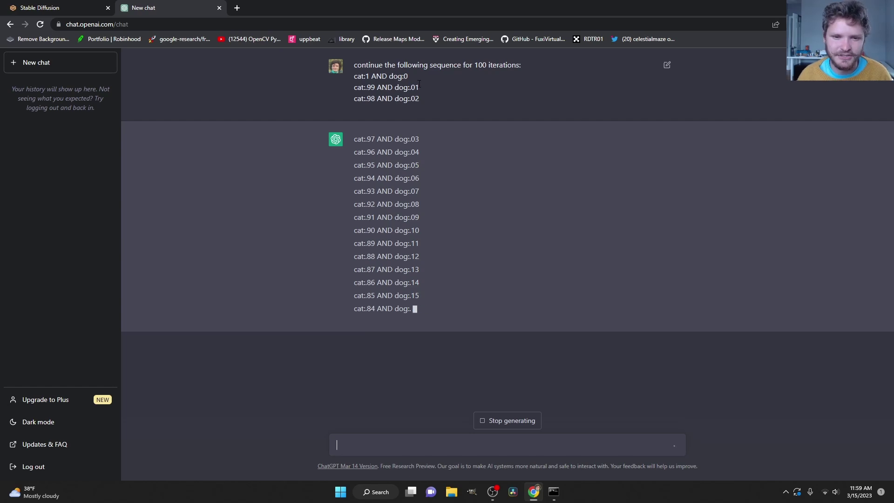
Step: Copy the three example cat/dog lines and paste them over the existing prompt list line
{"action": "left_click_drag", "start_coordinate": [421, 100], "coordinate": [348, 83]}
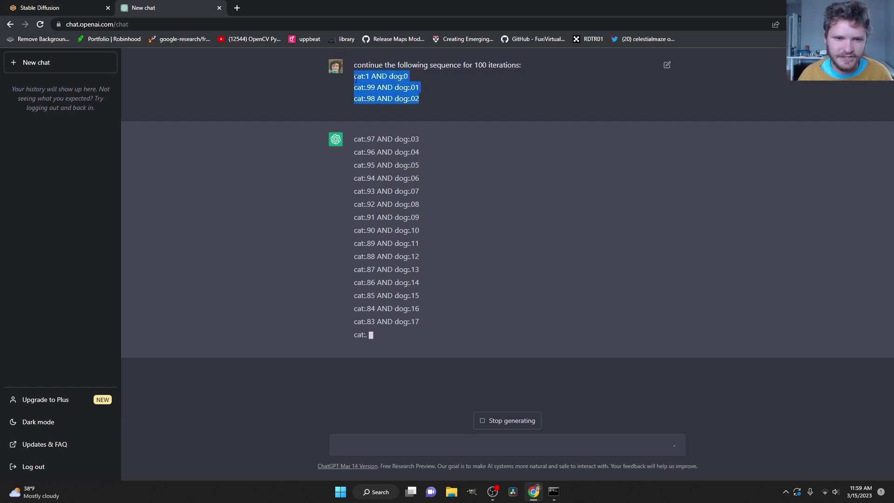
{"action": "left_click", "coordinate": [40, 7]}
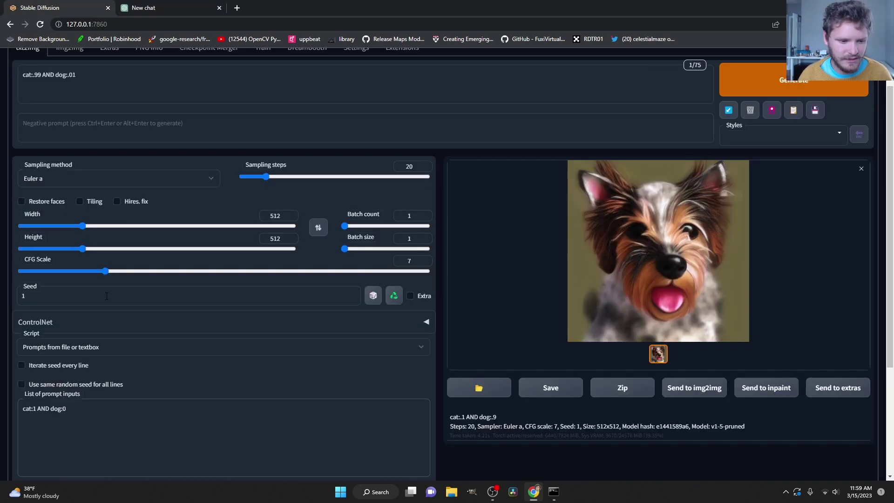
{"action": "left_click_drag", "start_coordinate": [79, 409], "coordinate": [0, 404]}
{"action": "type", "text": "cat:1 AND dog:0 cat:.99 AND dog:.01 cat:.98 AND dog:.02"}
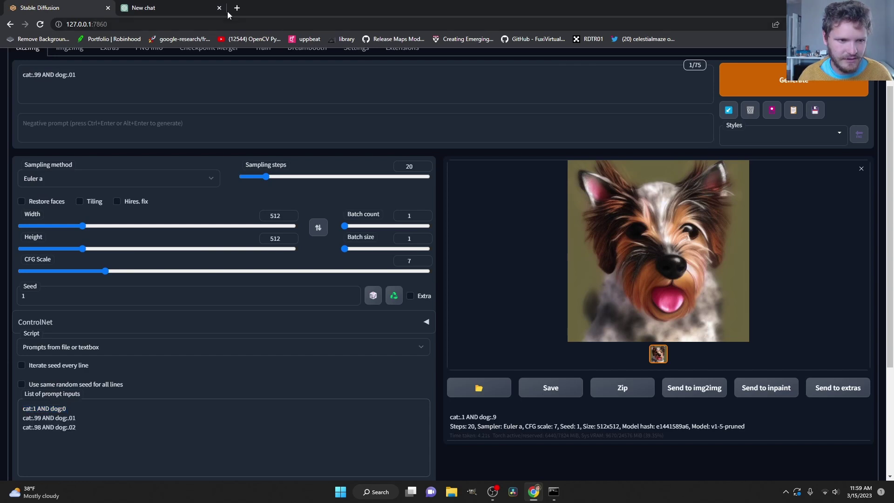
{"action": "left_click", "coordinate": [226, 8]}
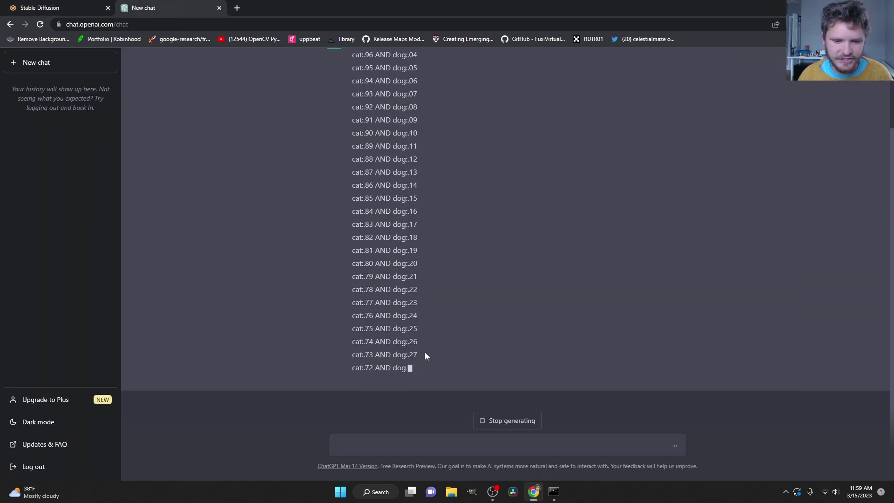
Step: Copy ChatGPT's generated lines so far, paste them into the prompt list, then undo the duplicate paste
{"action": "left_click_drag", "start_coordinate": [419, 345], "coordinate": [417, 325]}
{"action": "left_click", "coordinate": [421, 339]}
{"action": "scroll", "coordinate": [417, 317], "scroll_direction": "up", "scroll_amount": 3}
{"action": "scroll", "coordinate": [418, 318], "scroll_direction": "up", "scroll_amount": 1}
{"action": "left_click_drag", "start_coordinate": [353, 142], "coordinate": [424, 334]}
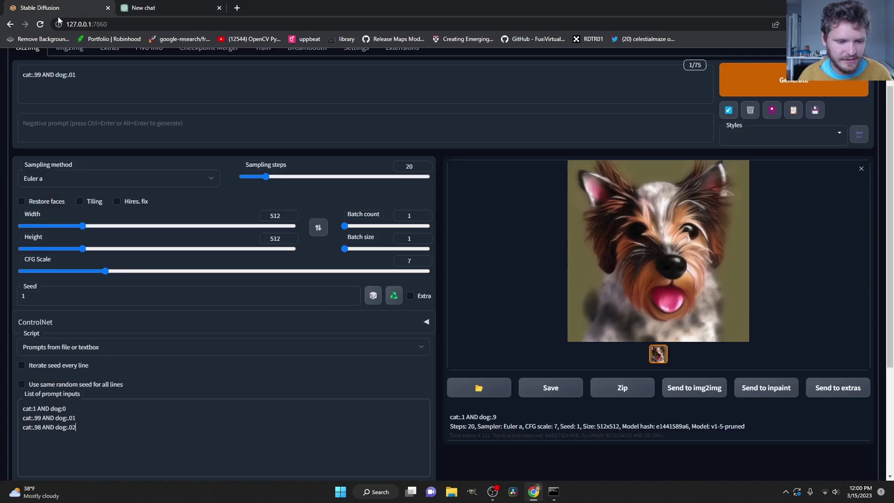
{"action": "left_click", "coordinate": [51, 7]}
{"action": "scroll", "coordinate": [108, 337], "scroll_direction": "down", "scroll_amount": 2}
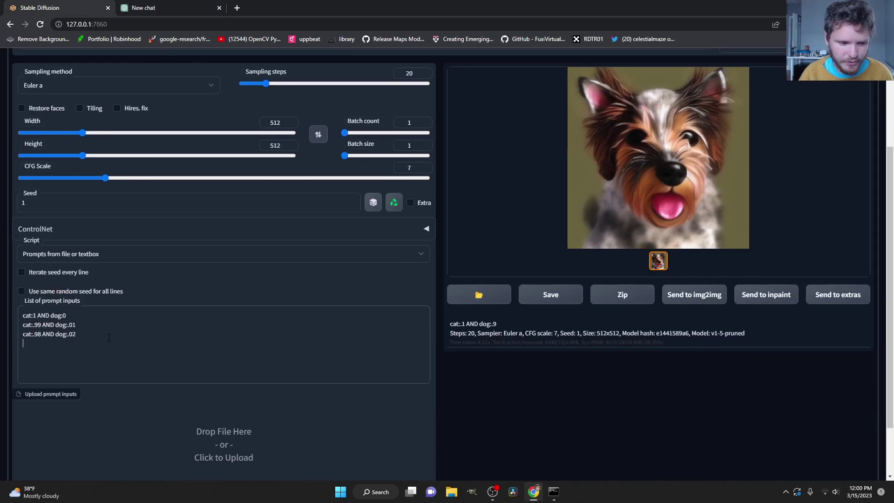
{"action": "type", "text": "cat:1 AND dog:0 cat:.99 AND dog:.01 cat:.98 AND dog:.02"}
{"action": "key", "text": "ctrl+z"}
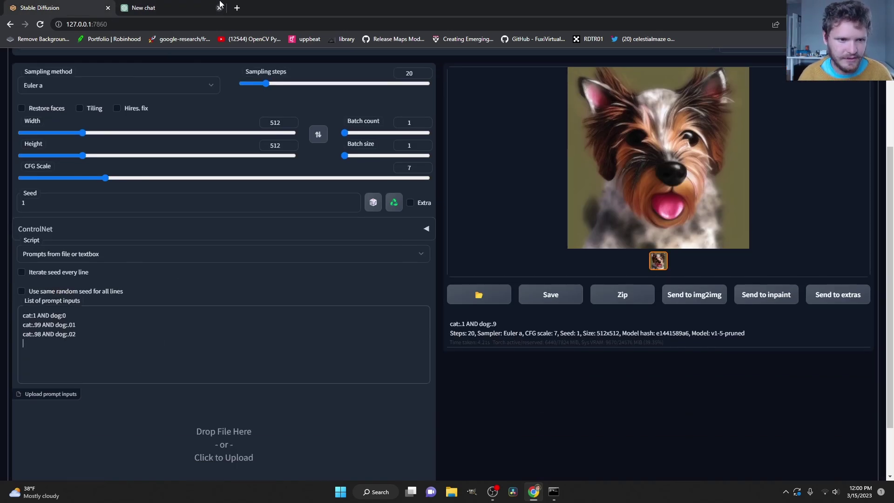
{"action": "left_click", "coordinate": [144, 7]}
Step: Stop ChatGPT, copy its full cat/dog weight sequence and paste it into the prompt list
{"action": "scroll", "coordinate": [416, 178], "scroll_direction": "up", "scroll_amount": 2}
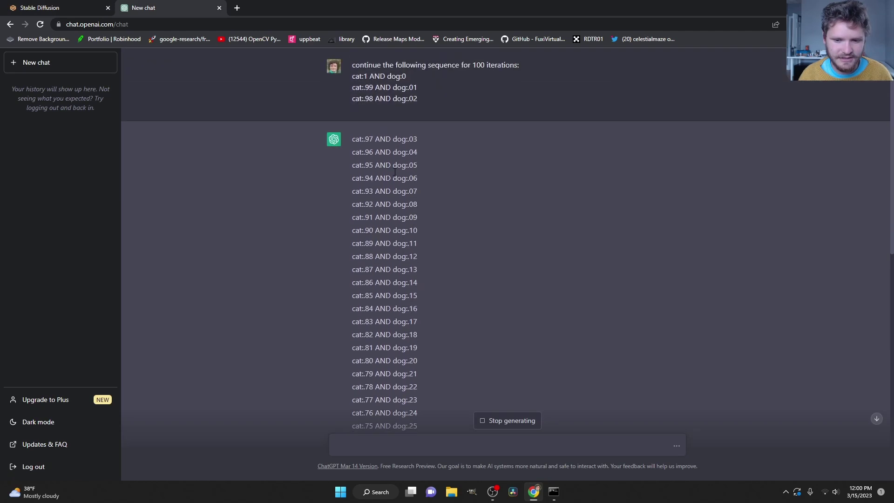
{"action": "left_click", "coordinate": [508, 421]}
{"action": "left_click_drag", "start_coordinate": [351, 142], "coordinate": [416, 354]}
{"action": "scroll", "coordinate": [427, 282], "scroll_direction": "down", "scroll_amount": 10}
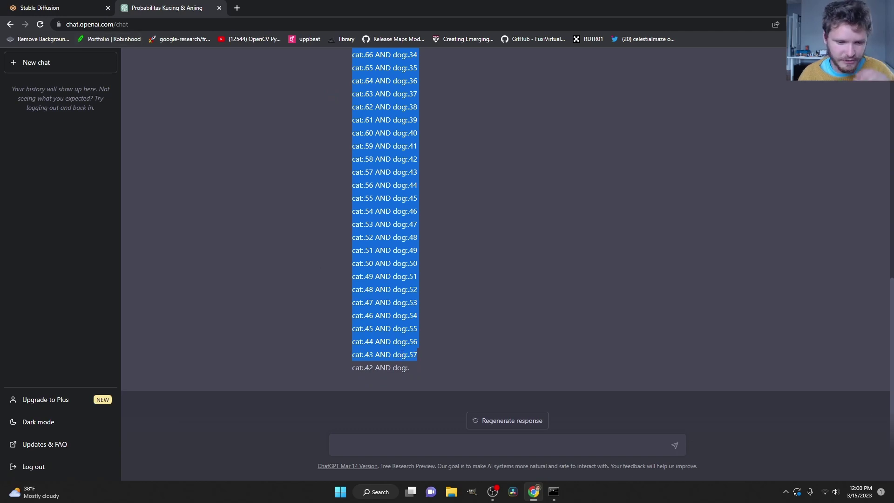
{"action": "left_click", "coordinate": [80, 8]}
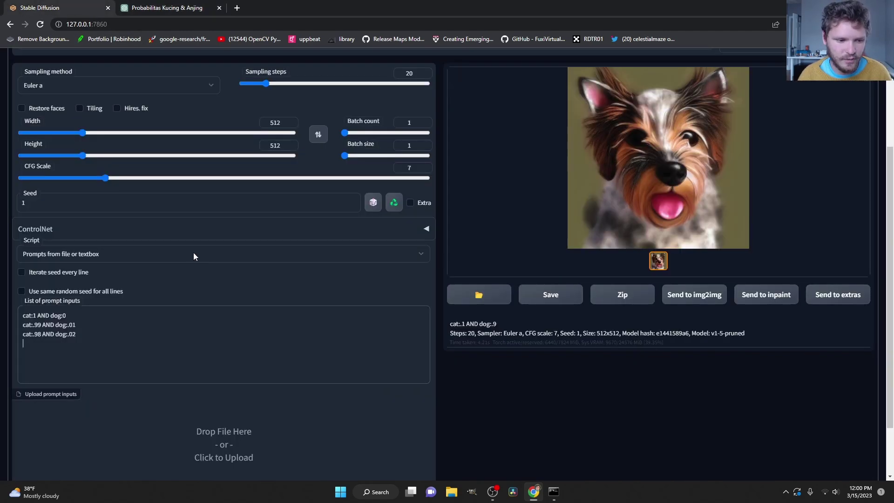
{"action": "key", "text": "ctrl+v"}
Step: Enable 'Use same random seed for all lines'
{"action": "scroll", "coordinate": [141, 317], "scroll_direction": "up", "scroll_amount": 7}
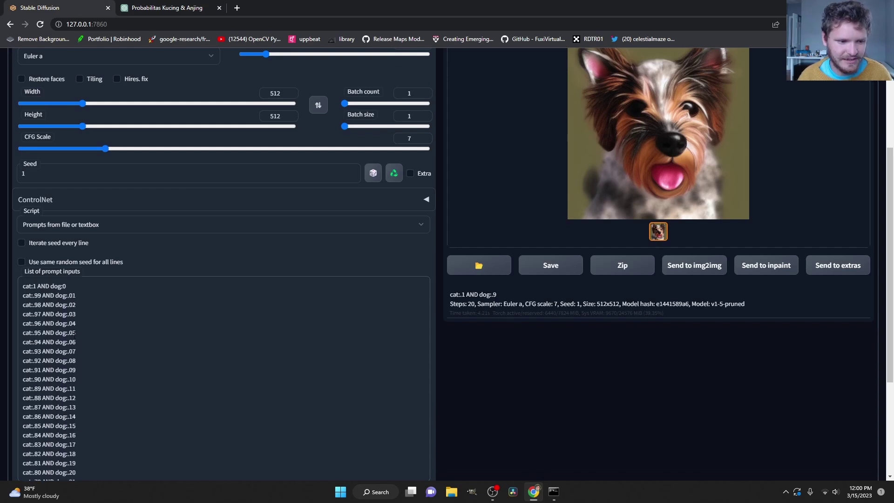
{"action": "left_click", "coordinate": [44, 265]}
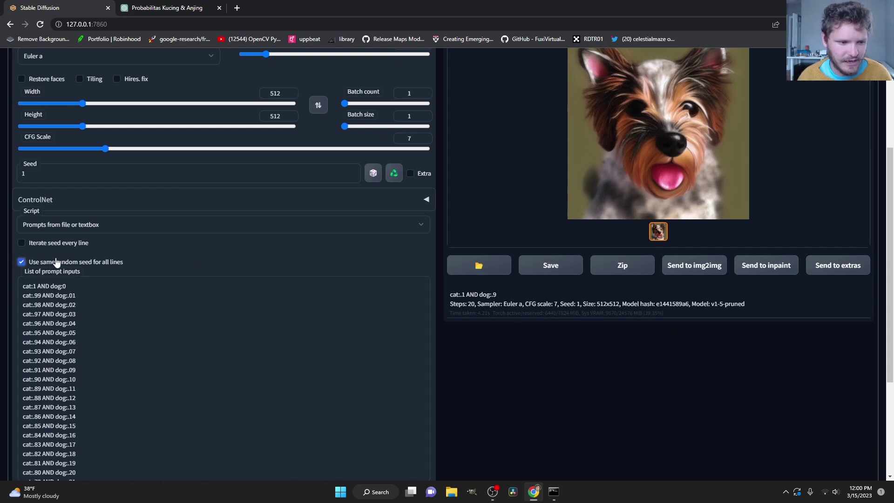
{"action": "scroll", "coordinate": [56, 262], "scroll_direction": "up", "scroll_amount": 4}
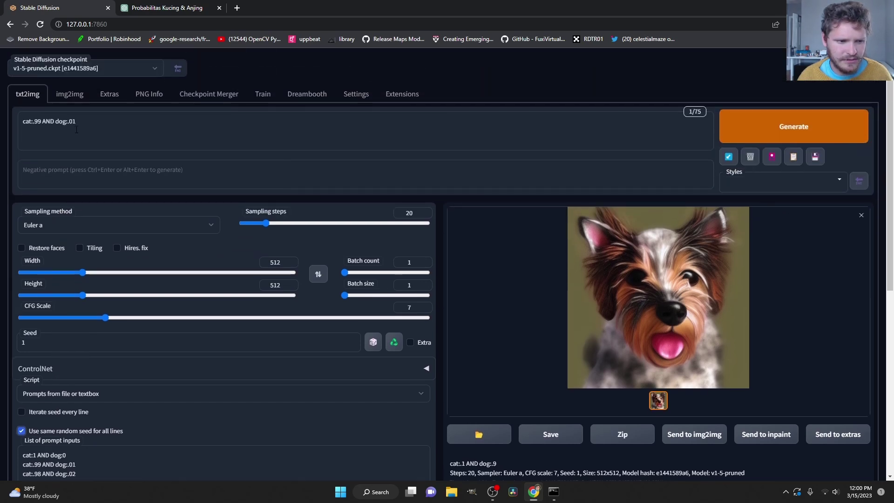
Step: Delete the leftover text in the main Prompt box and generate the whole prompt-list batch
{"action": "left_click_drag", "start_coordinate": [81, 121], "coordinate": [1, 126]}
{"action": "key", "text": "BackSpace"}
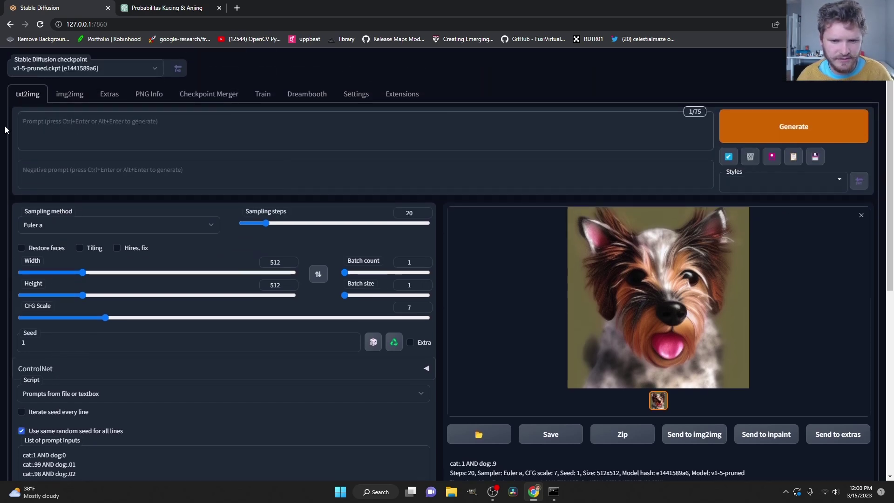
{"action": "left_click", "coordinate": [831, 125]}
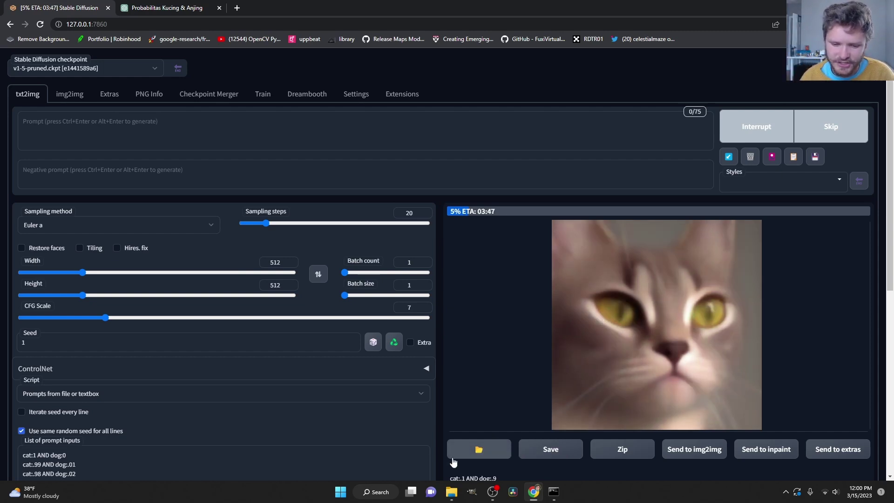
Step: Open the 2023-03-15 output folder and delete old images 00000-1 to 00003-1
{"action": "left_click", "coordinate": [451, 494]}
{"action": "double_click", "coordinate": [138, 206]}
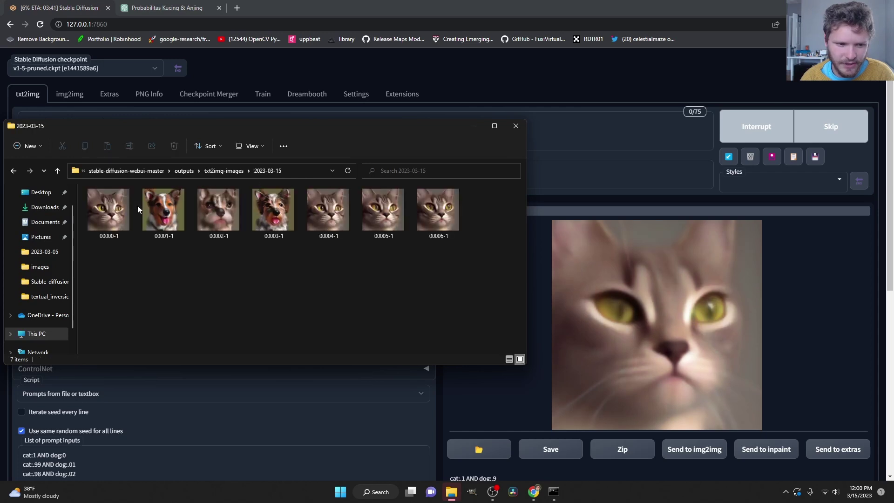
{"action": "left_click_drag", "start_coordinate": [279, 253], "coordinate": [104, 212]}
{"action": "key", "text": "Delete"}
Step: View image 00004-1 full size, then close the image viewer
{"action": "left_click", "coordinate": [108, 213]}
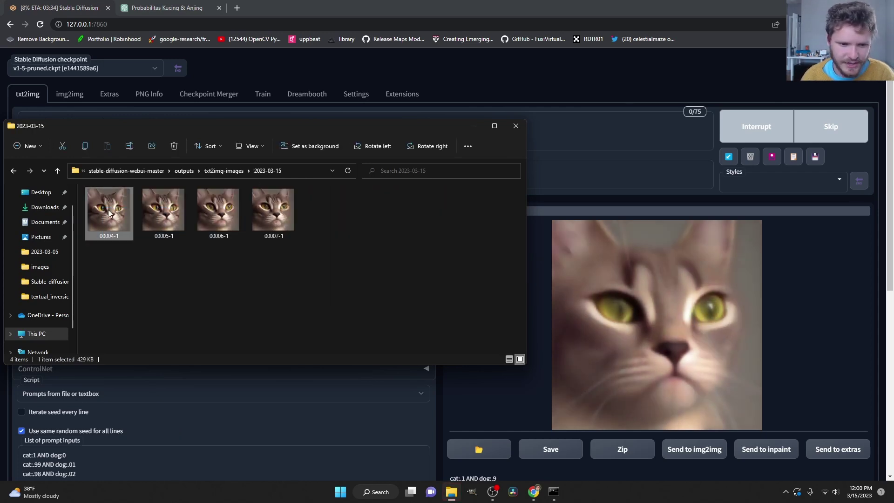
{"action": "double_click", "coordinate": [109, 212]}
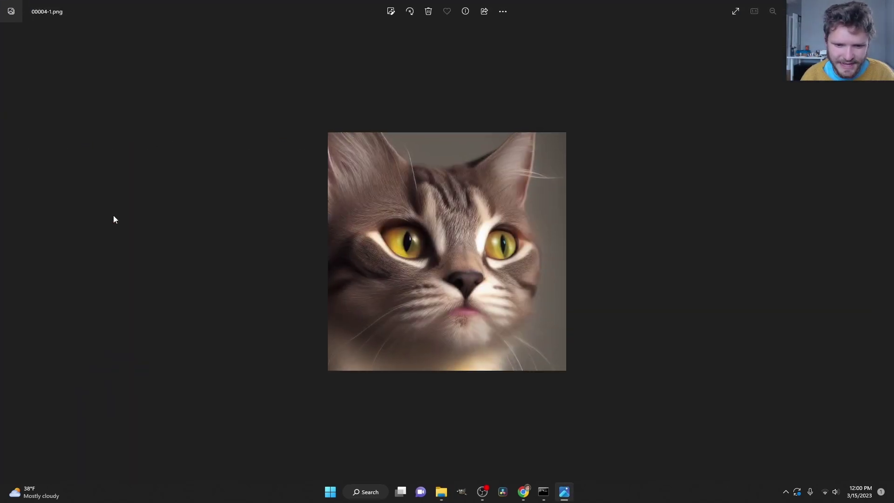
{"action": "key", "text": "alt+F4"}
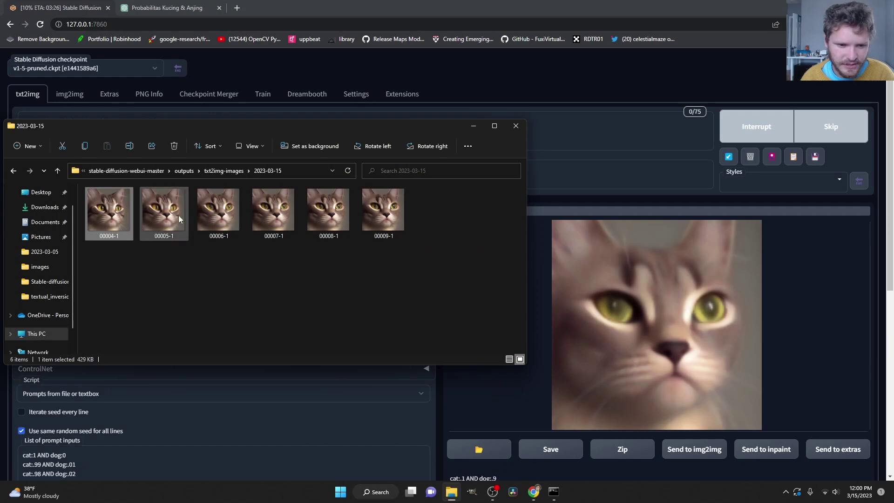
{"action": "double_click", "coordinate": [121, 215]}
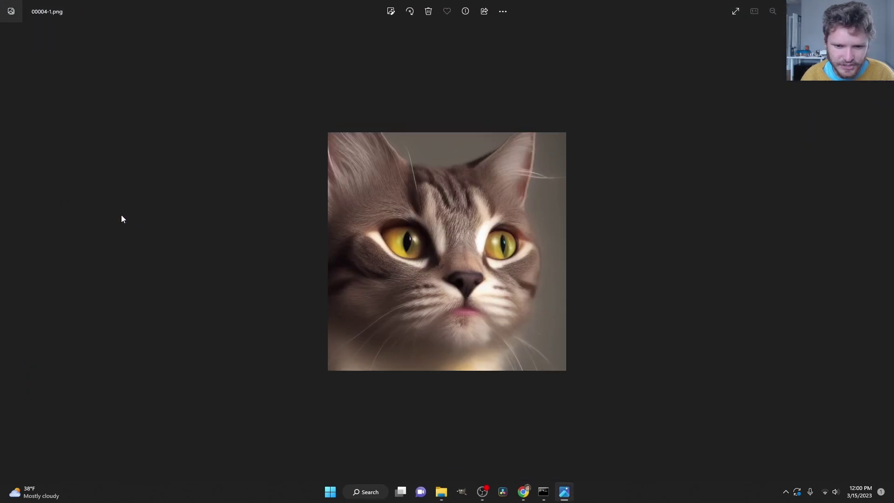
{"action": "key", "text": "Escape"}
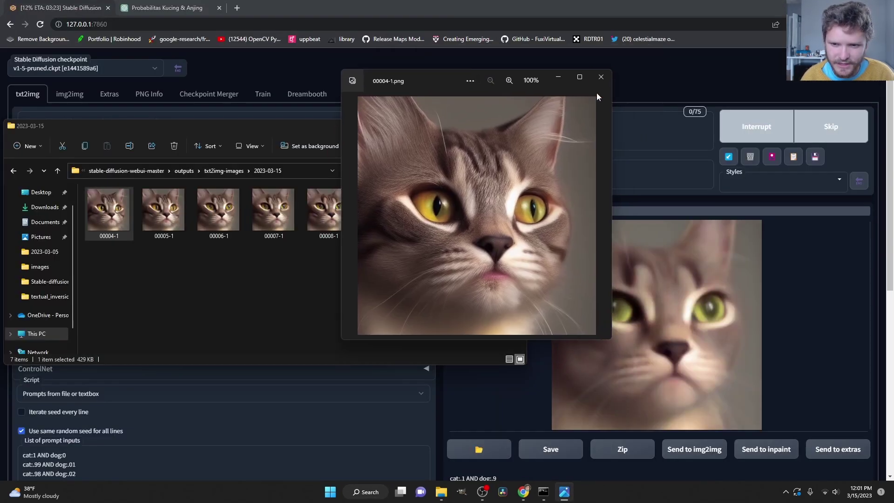
{"action": "left_click", "coordinate": [601, 77]}
Step: Maximize the folder window and show the images as Large icons
{"action": "left_click", "coordinate": [409, 205]}
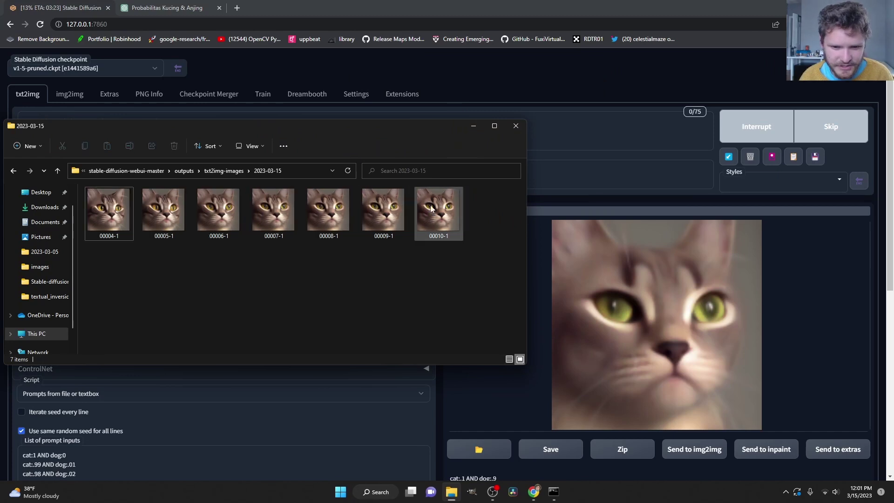
{"action": "left_click", "coordinate": [494, 125]}
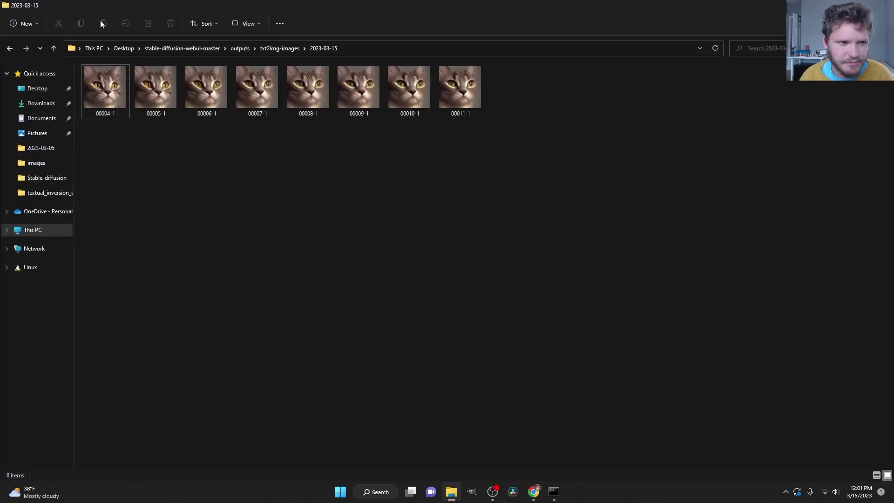
{"action": "left_click", "coordinate": [247, 26]}
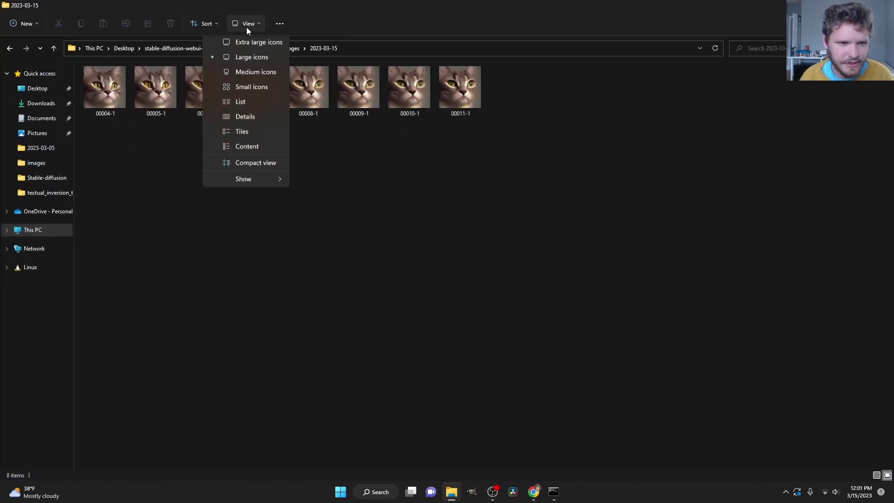
{"action": "left_click", "coordinate": [251, 58]}
Step: Compare the generated cat images across the sequence, up to 00012-1
{"action": "left_click", "coordinate": [144, 116]}
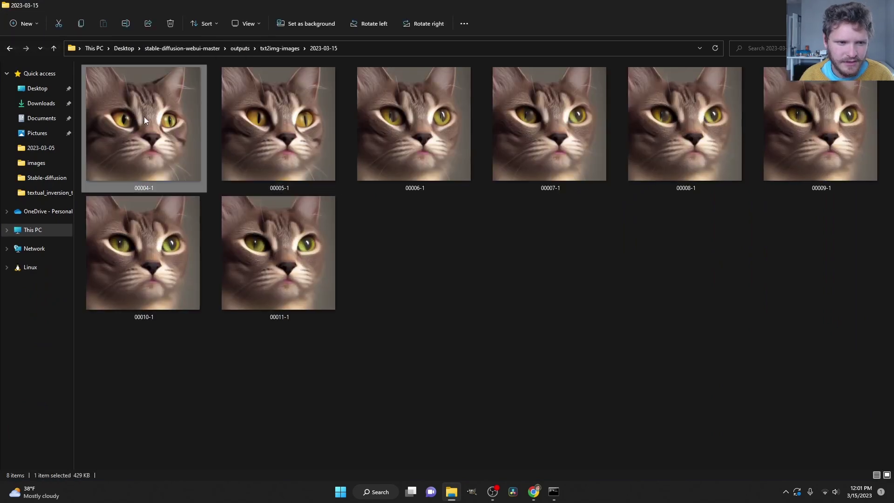
{"action": "left_click", "coordinate": [381, 122]}
{"action": "left_click", "coordinate": [538, 124]}
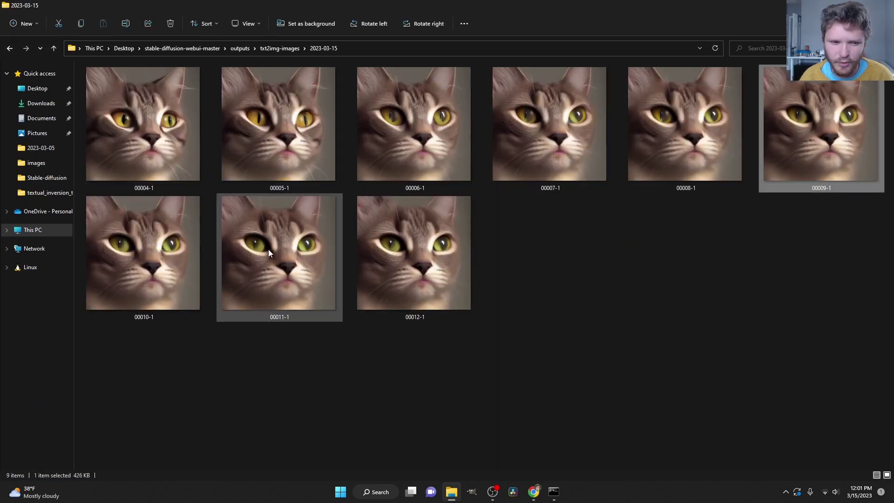
{"action": "left_click", "coordinate": [149, 254]}
{"action": "left_click", "coordinate": [428, 261]}
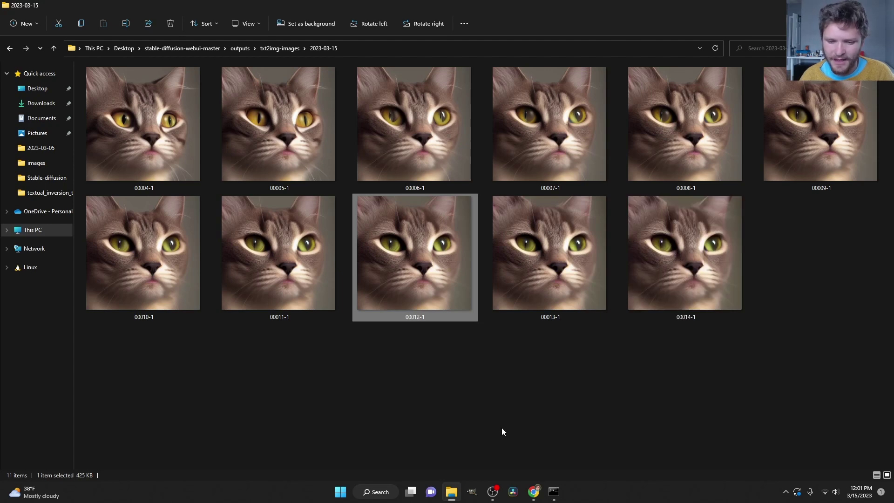
Step: Return to Stable Diffusion and review the List of prompt inputs while the batch reaches 25%
{"action": "left_click", "coordinate": [534, 491]}
{"action": "scroll", "coordinate": [156, 391], "scroll_direction": "down", "scroll_amount": 3}
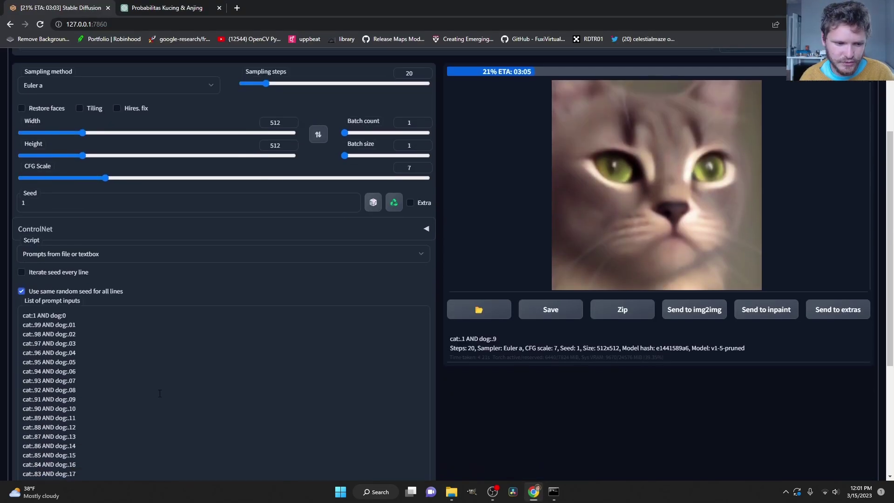
{"action": "scroll", "coordinate": [51, 340], "scroll_direction": "down", "scroll_amount": 1}
{"action": "scroll", "coordinate": [74, 343], "scroll_direction": "up", "scroll_amount": 1}
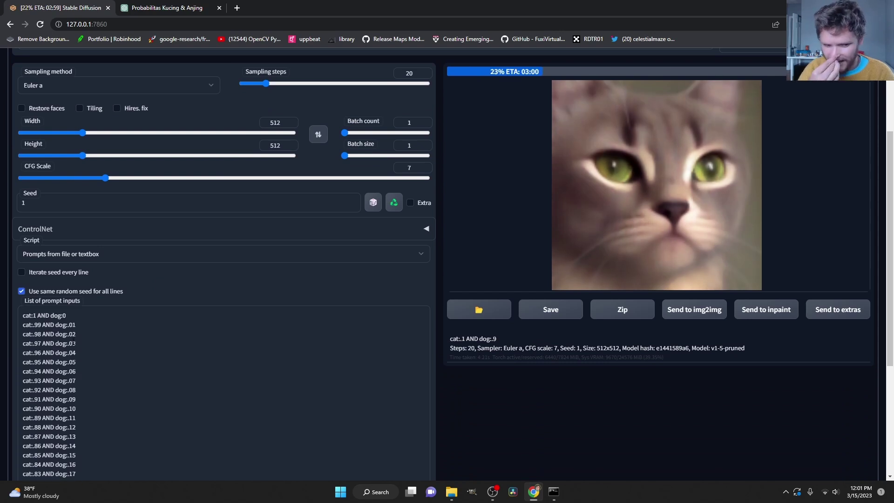
{"action": "scroll", "coordinate": [75, 343], "scroll_direction": "down", "scroll_amount": 5}
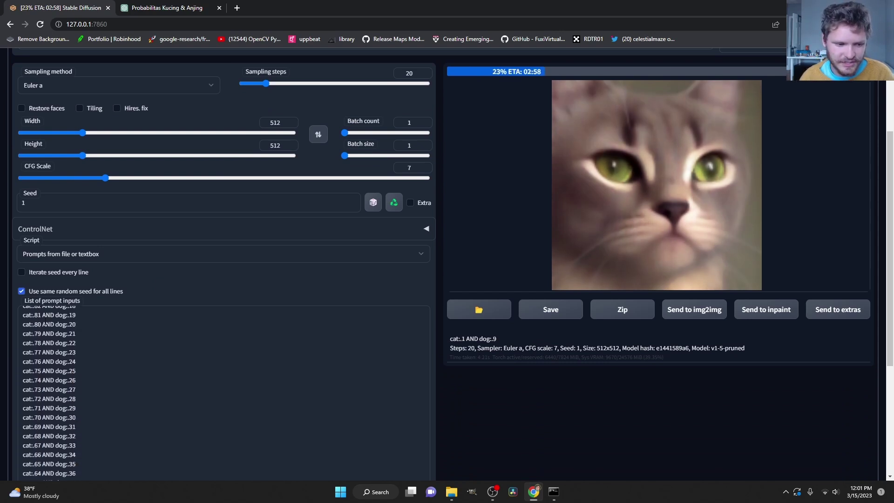
{"action": "scroll", "coordinate": [66, 344], "scroll_direction": "down", "scroll_amount": 2}
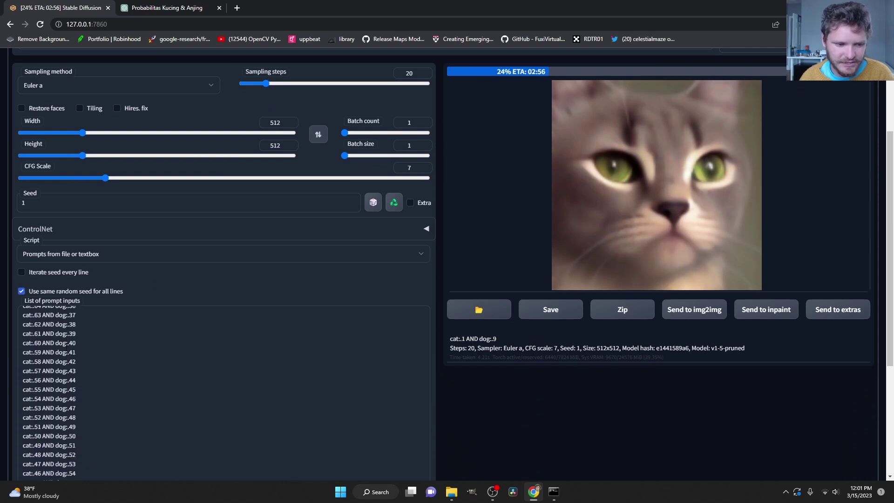
{"action": "scroll", "coordinate": [67, 345], "scroll_direction": "up", "scroll_amount": 10}
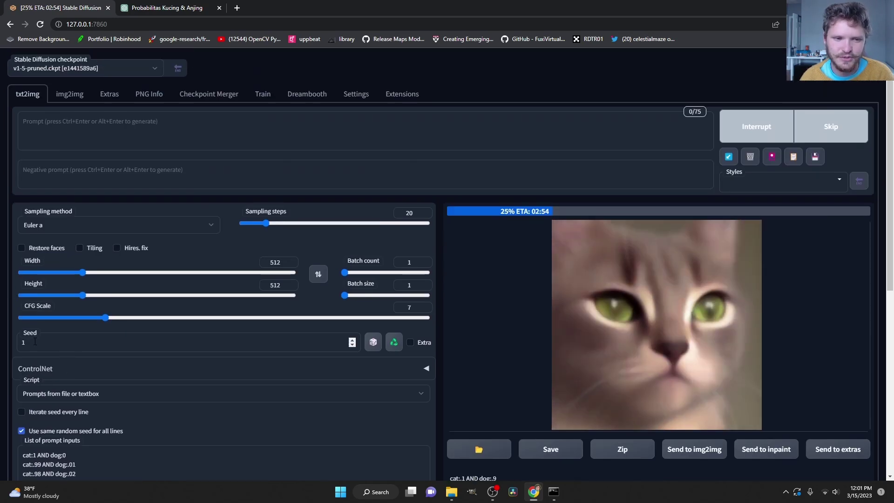